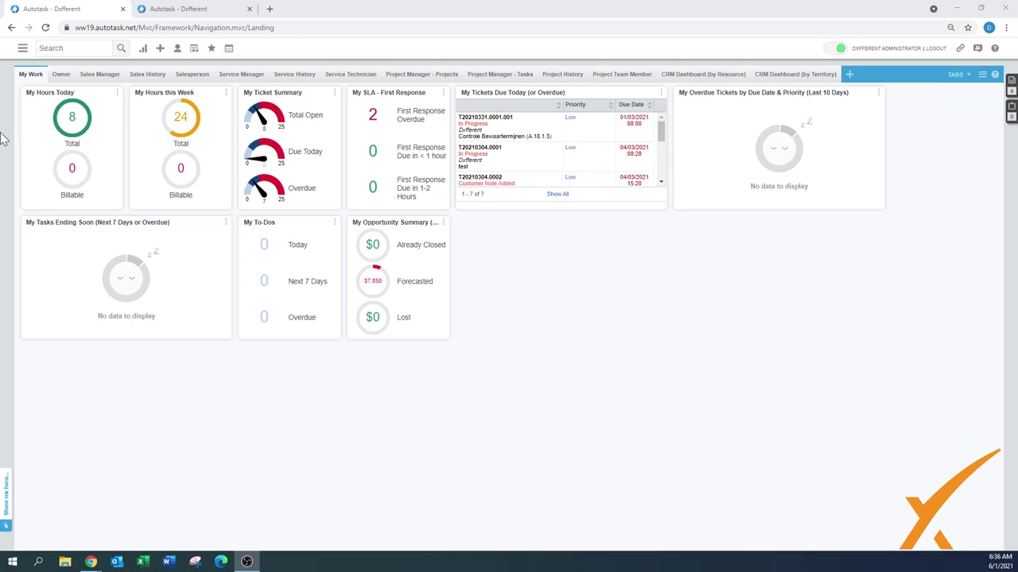
Show the main navigation menu with the Inventory and Admin categories
{"action": "left_click", "coordinate": [22, 48]}
{"action": "mouse_move", "coordinate": [35, 150]}
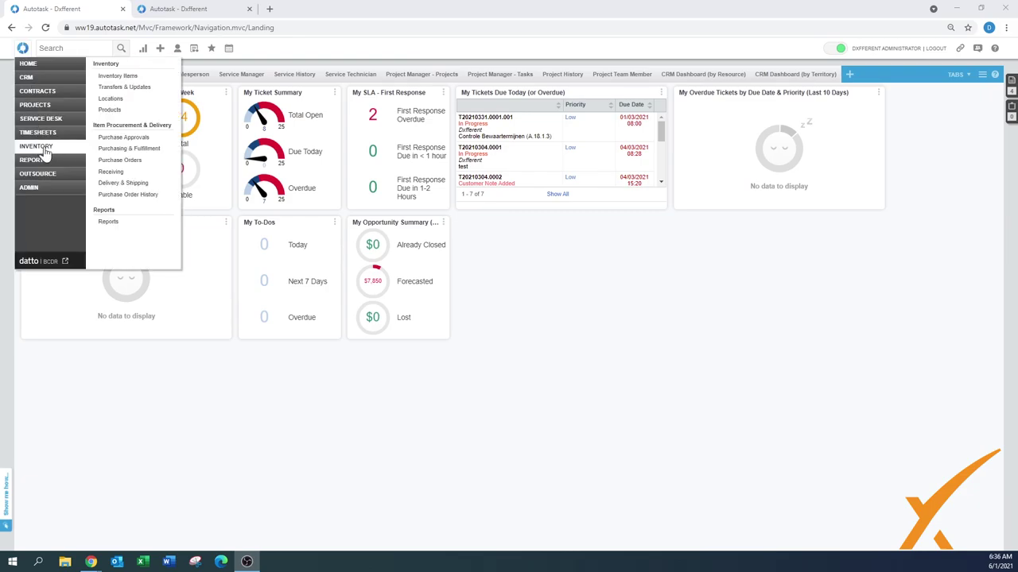
Open Admin > Application-Wide Features > System Settings and expand Inventory to see the 5000.00 approval threshold
{"action": "mouse_move", "coordinate": [33, 193]}
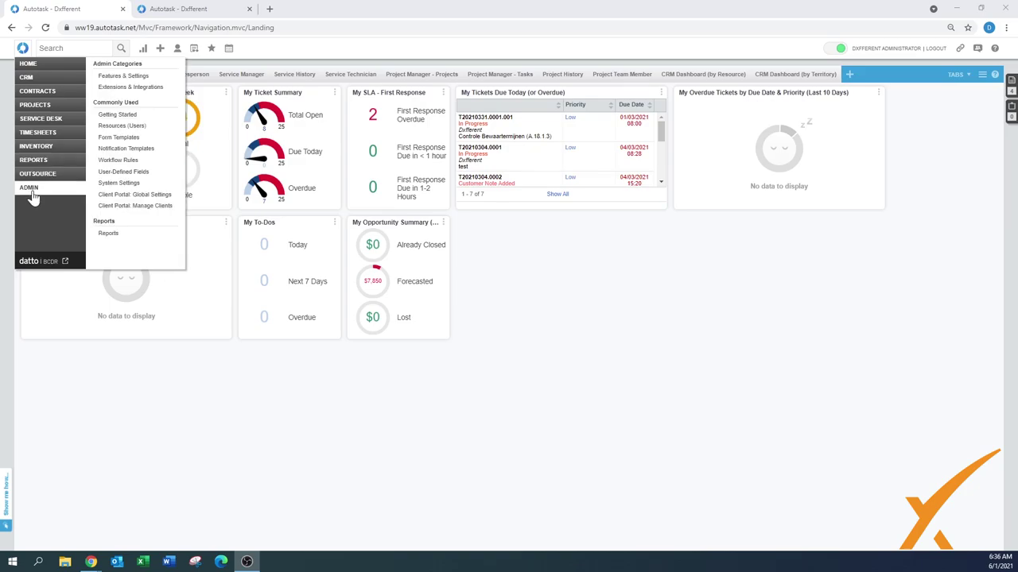
{"action": "left_click", "coordinate": [30, 191]}
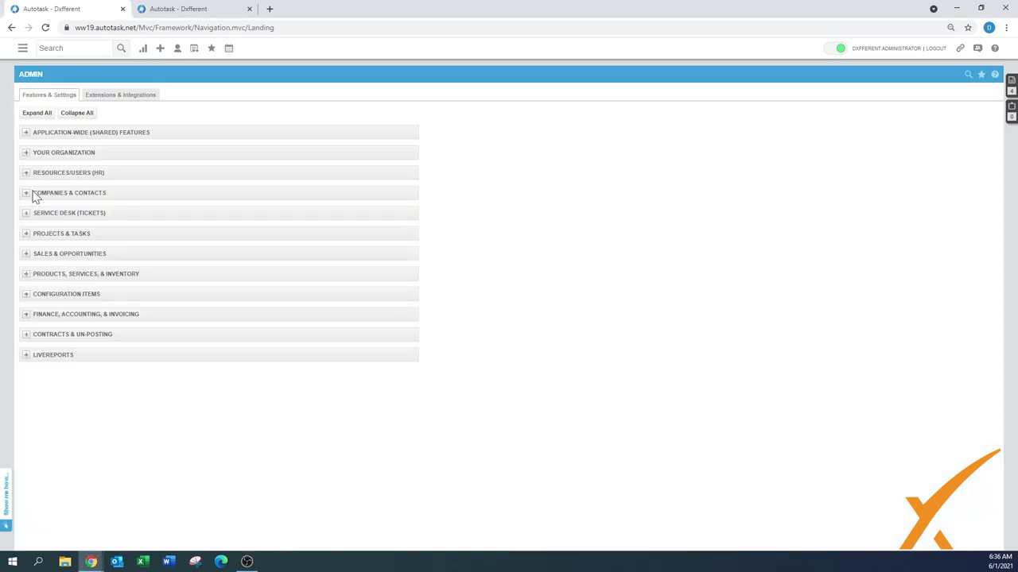
{"action": "left_click", "coordinate": [26, 135]}
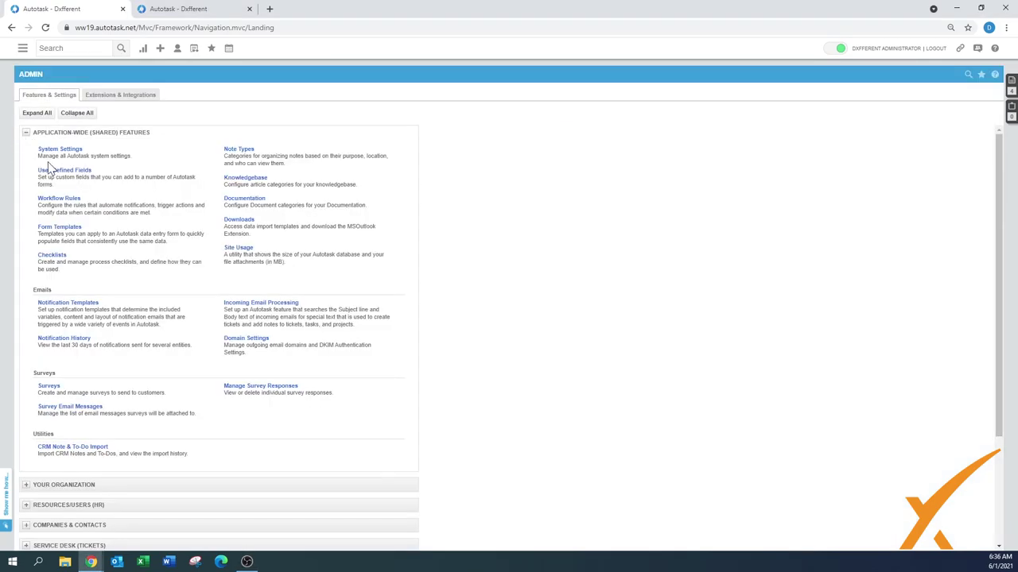
{"action": "left_click", "coordinate": [59, 151]}
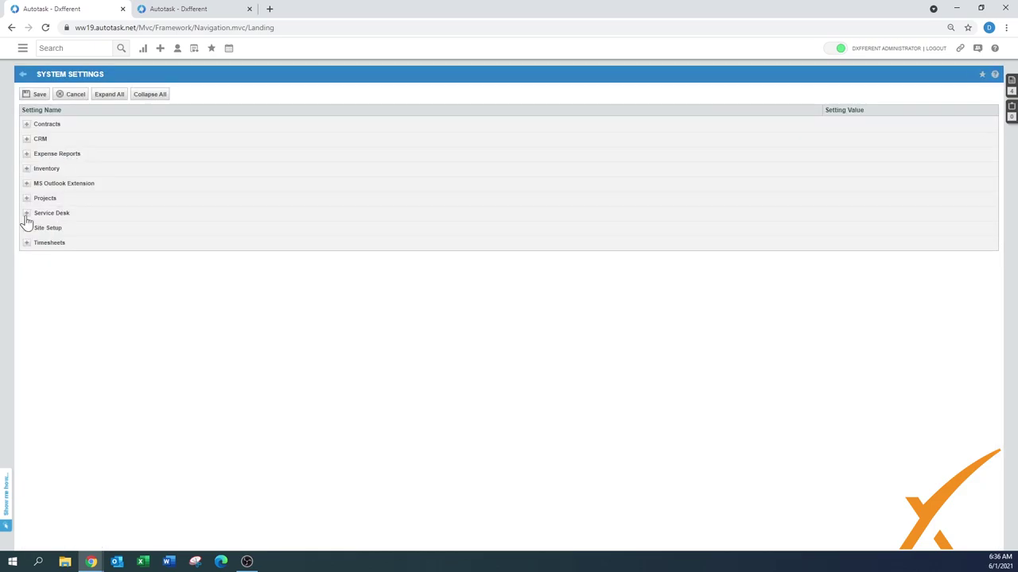
{"action": "left_click", "coordinate": [26, 170]}
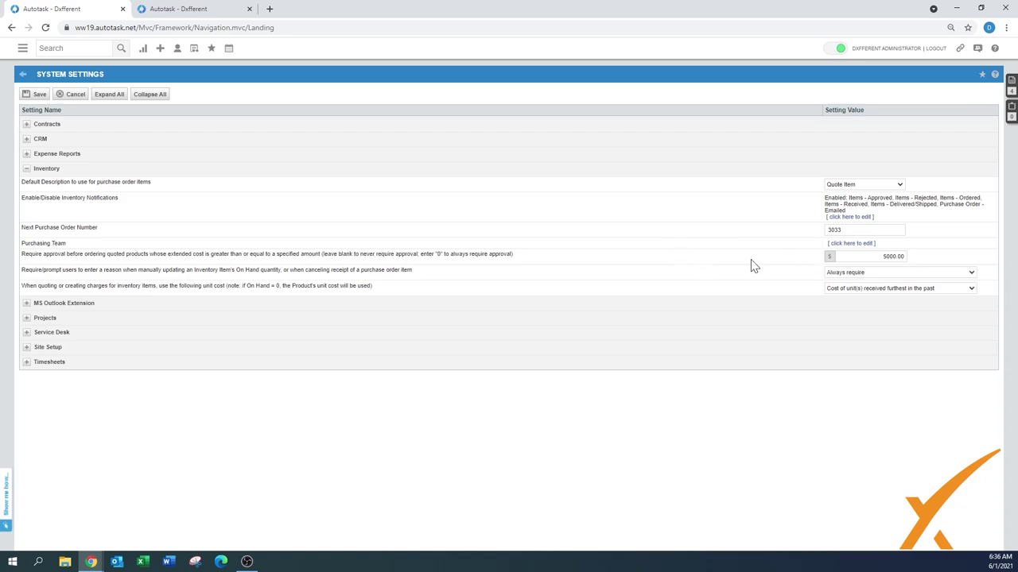
Check the empty Inventory > Purchase Approvals queue, then return to the System Settings tab
{"action": "left_click", "coordinate": [23, 49]}
{"action": "mouse_move", "coordinate": [42, 151]}
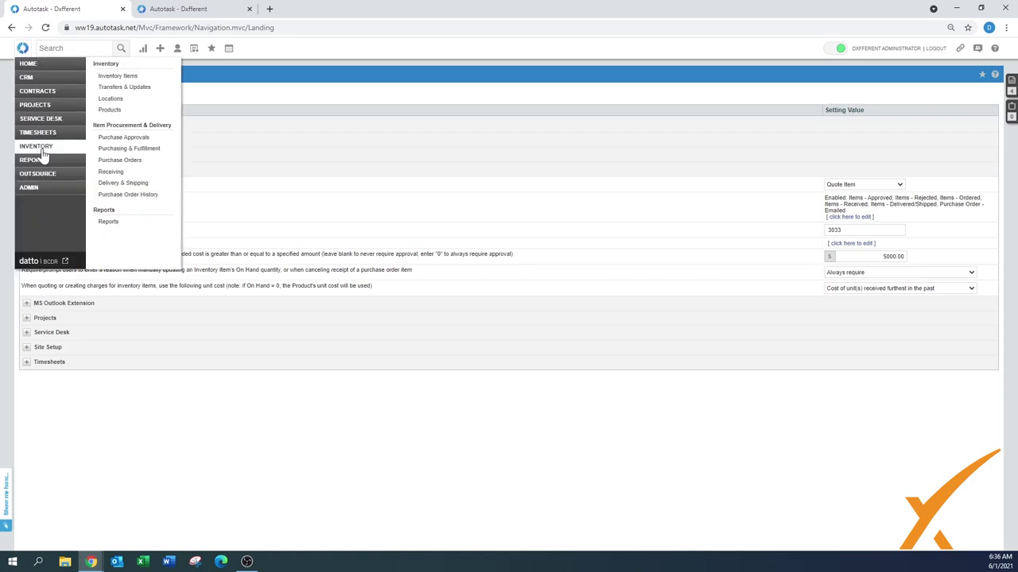
{"action": "left_click", "coordinate": [114, 145]}
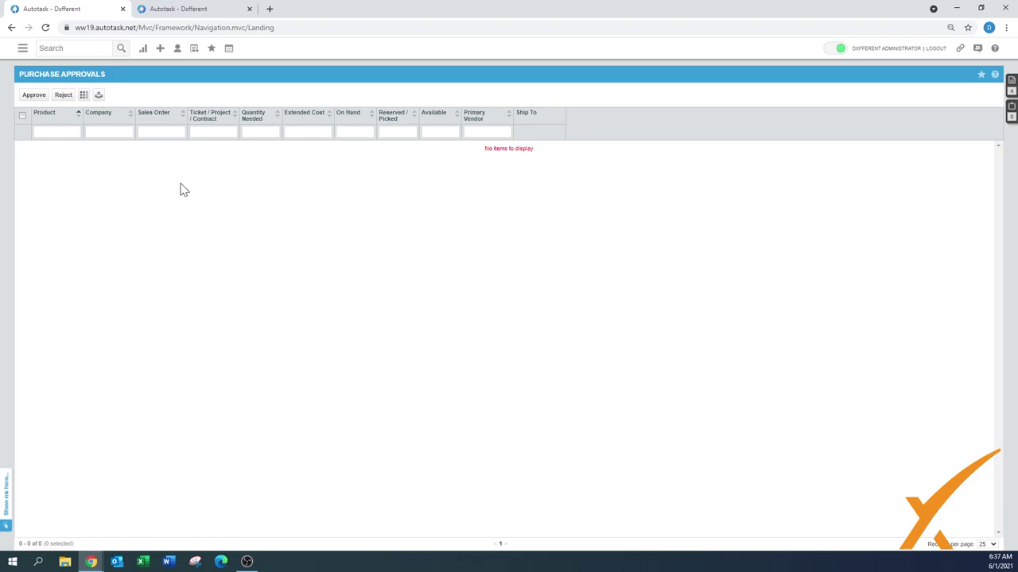
{"action": "left_click", "coordinate": [169, 11]}
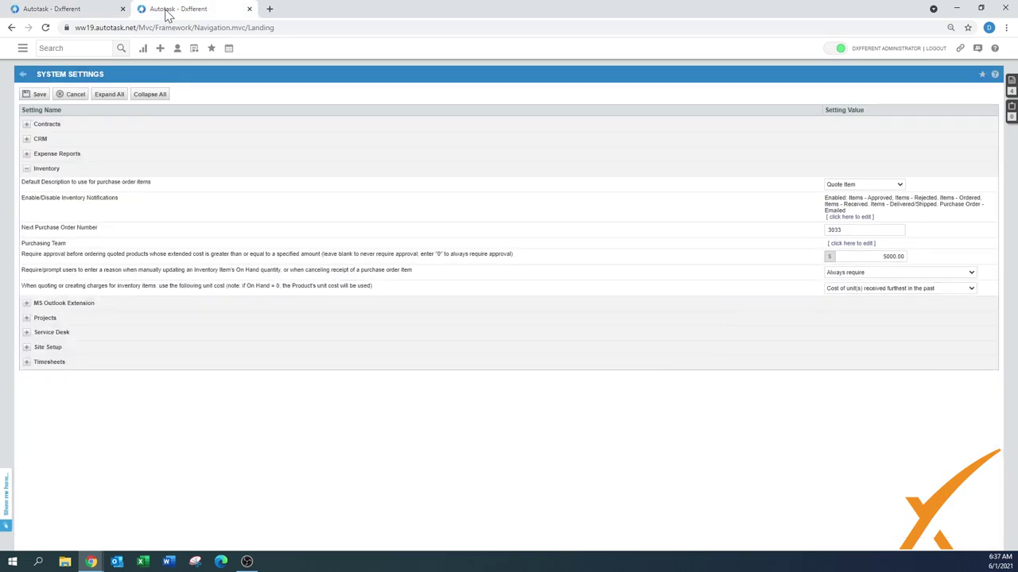
Go to Admin > Products, Services, & Inventory > Purchase Order Templates and open Autotask Default's row actions
{"action": "left_click", "coordinate": [49, 12]}
{"action": "left_click", "coordinate": [23, 51]}
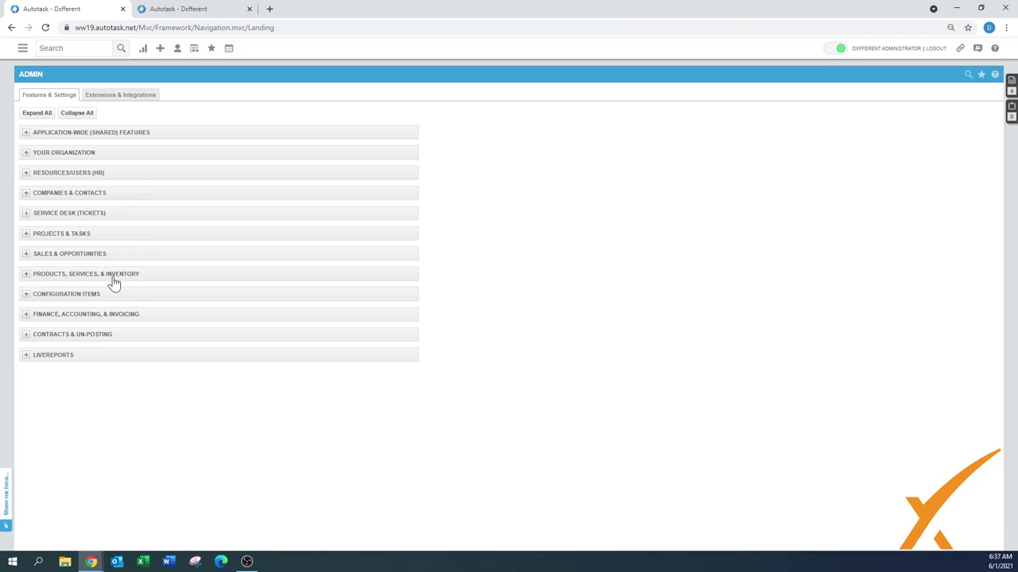
{"action": "left_click", "coordinate": [25, 276]}
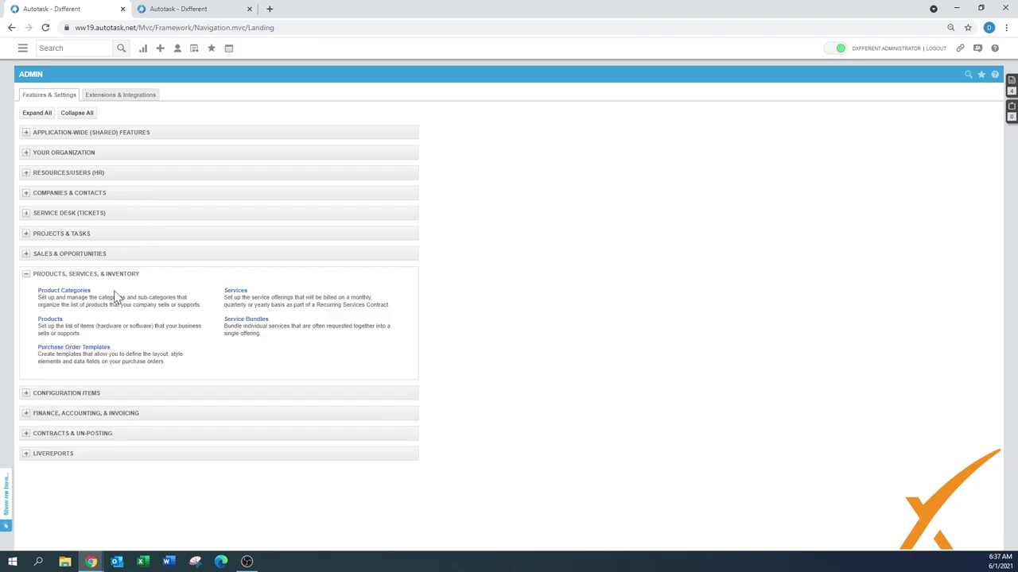
{"action": "left_click", "coordinate": [71, 350]}
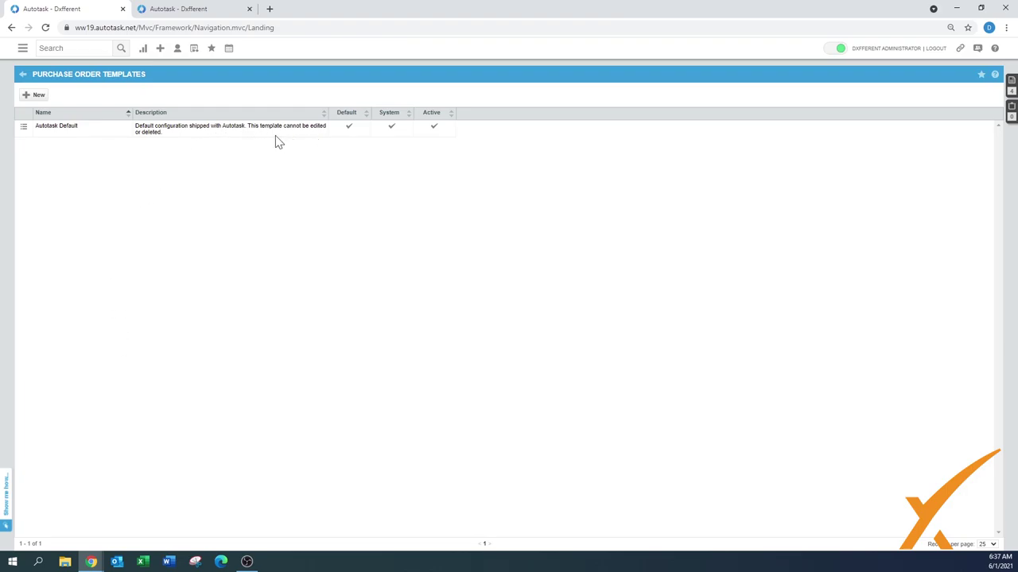
{"action": "left_click", "coordinate": [22, 131]}
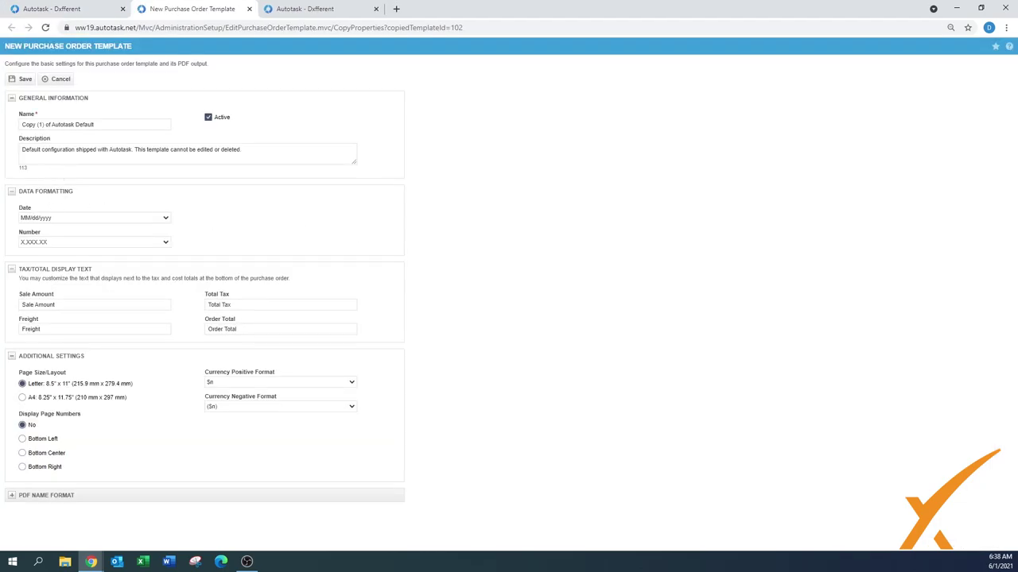
Rename the copied template to '_Dxfferent Default', set page size to A4, and save it
{"action": "left_click_drag", "start_coordinate": [73, 125], "coordinate": [4, 137]}
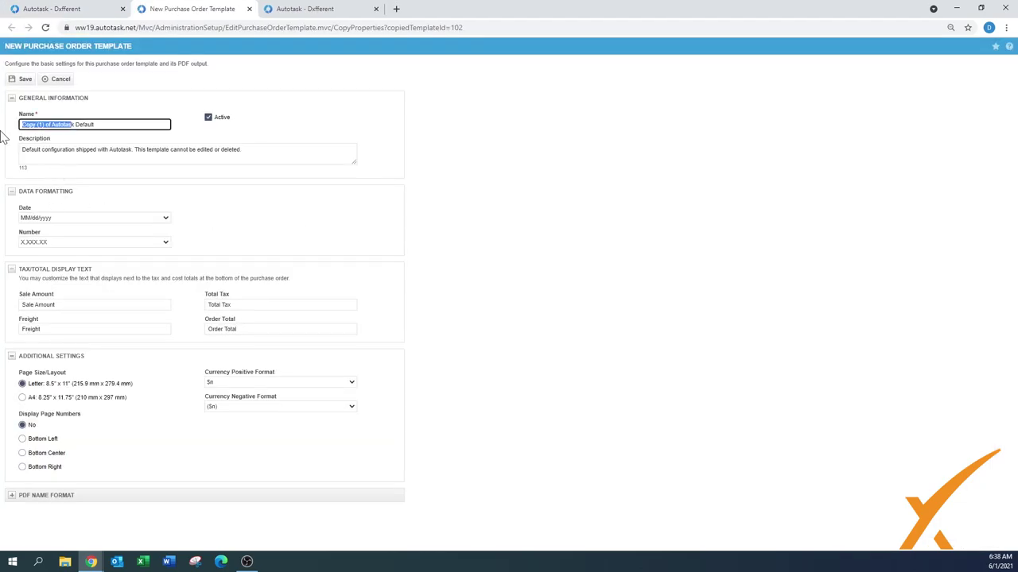
{"action": "type", "text": "_Dxfferen"}
{"action": "type", "text": "t"}
{"action": "key", "text": "Delete"}
{"action": "left_click", "coordinate": [22, 398]}
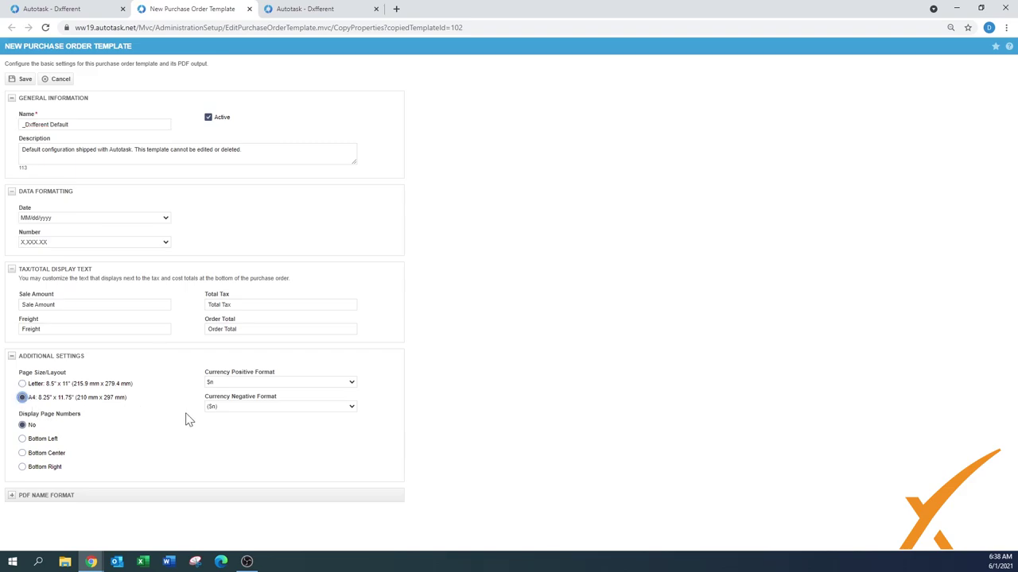
{"action": "left_click", "coordinate": [11, 496]}
{"action": "left_click", "coordinate": [11, 497]}
{"action": "left_click", "coordinate": [24, 80]}
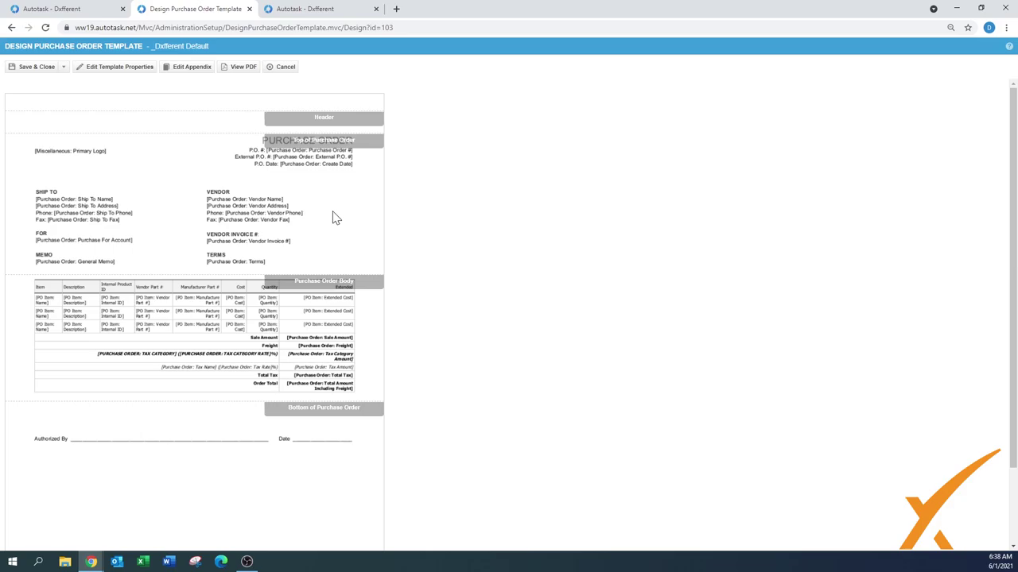
{"action": "mouse_move", "coordinate": [340, 200]}
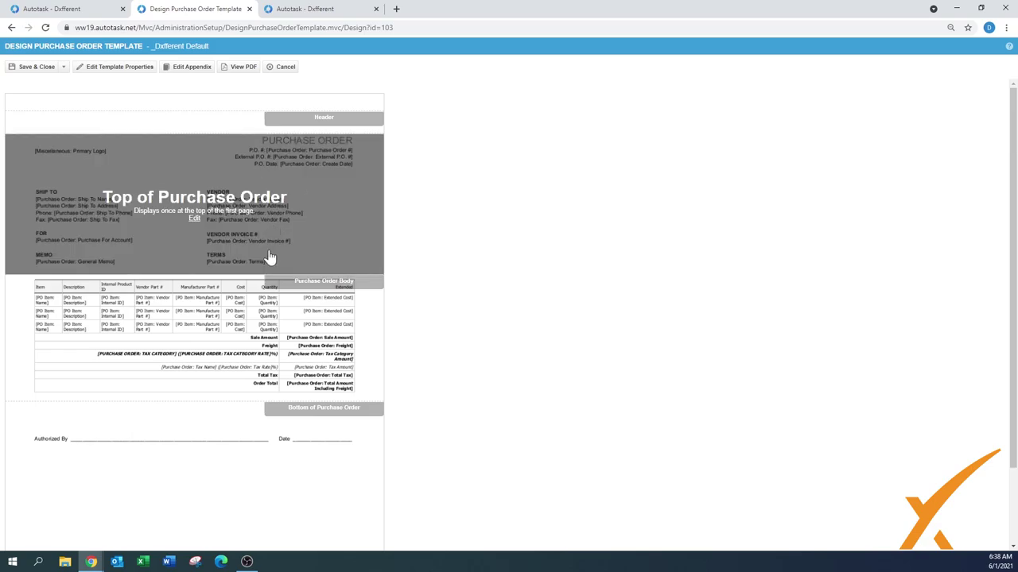
{"action": "mouse_move", "coordinate": [230, 364]}
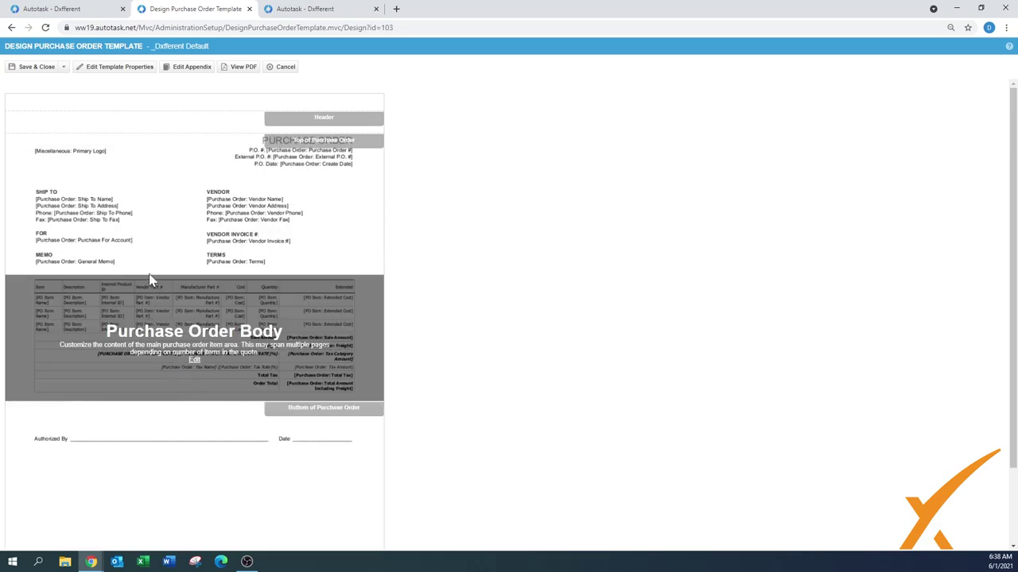
{"action": "mouse_move", "coordinate": [165, 208]}
{"action": "mouse_move", "coordinate": [177, 130]}
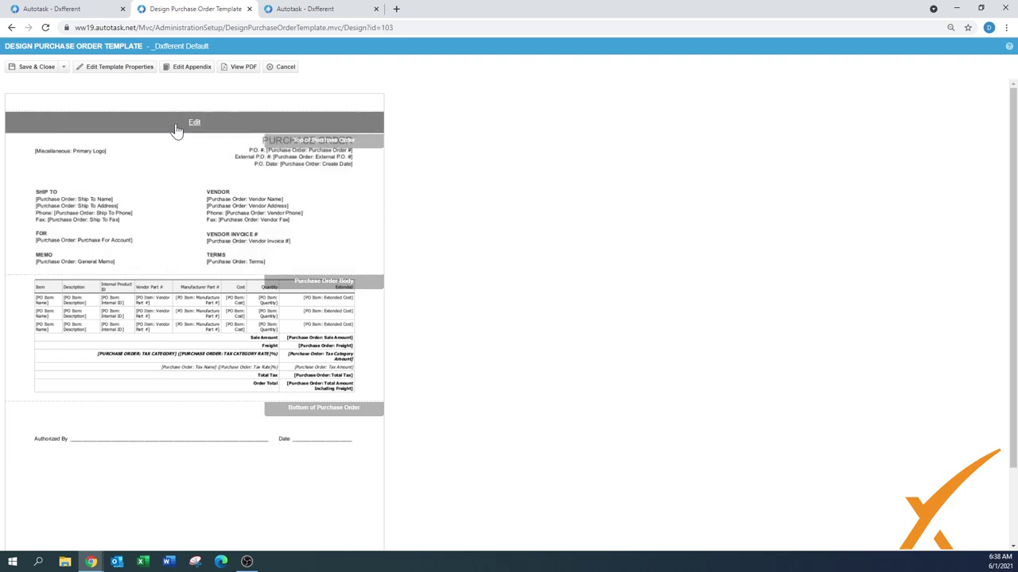
{"action": "mouse_move", "coordinate": [127, 205]}
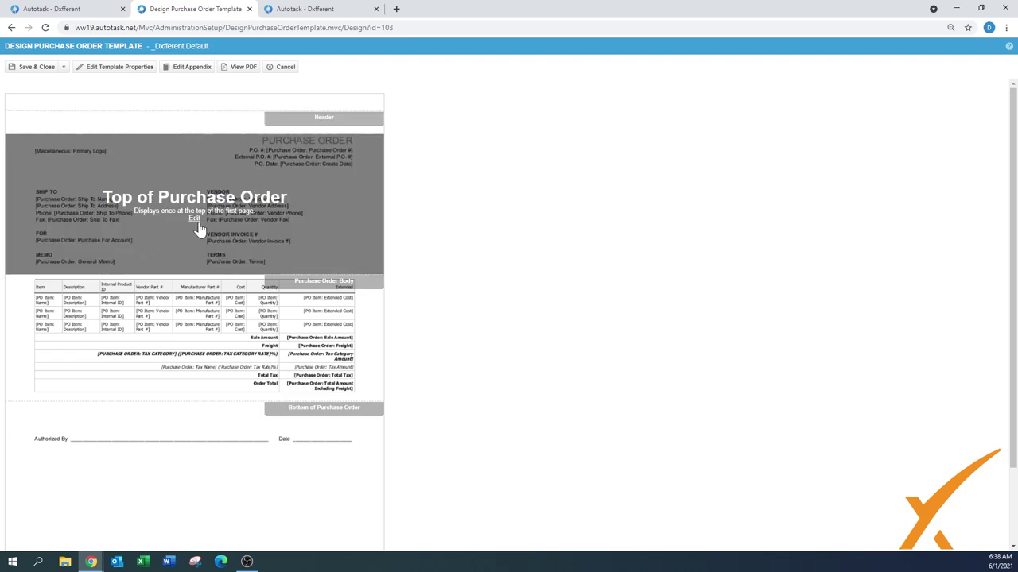
{"action": "mouse_move", "coordinate": [221, 316]}
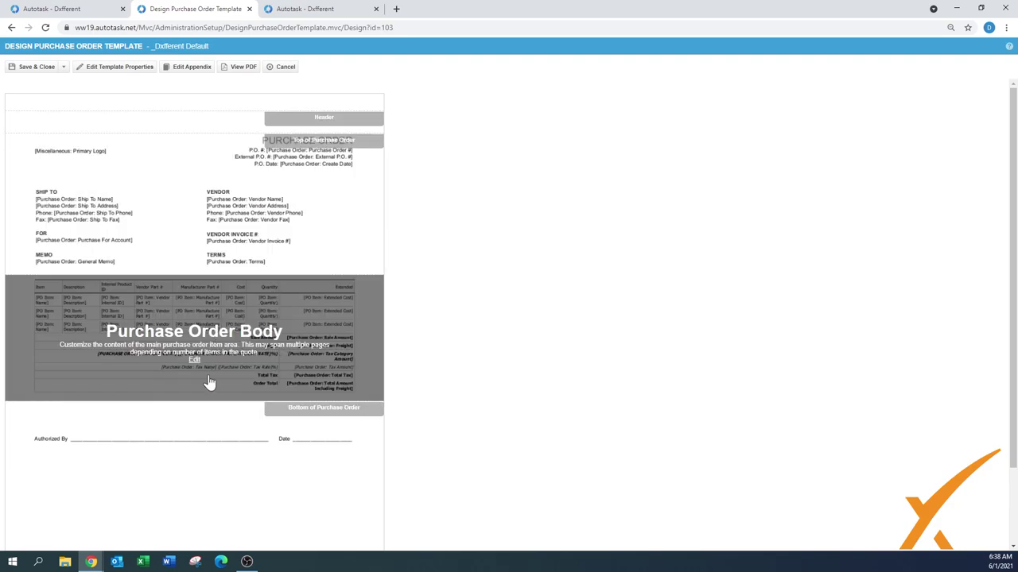
{"action": "mouse_move", "coordinate": [194, 452]}
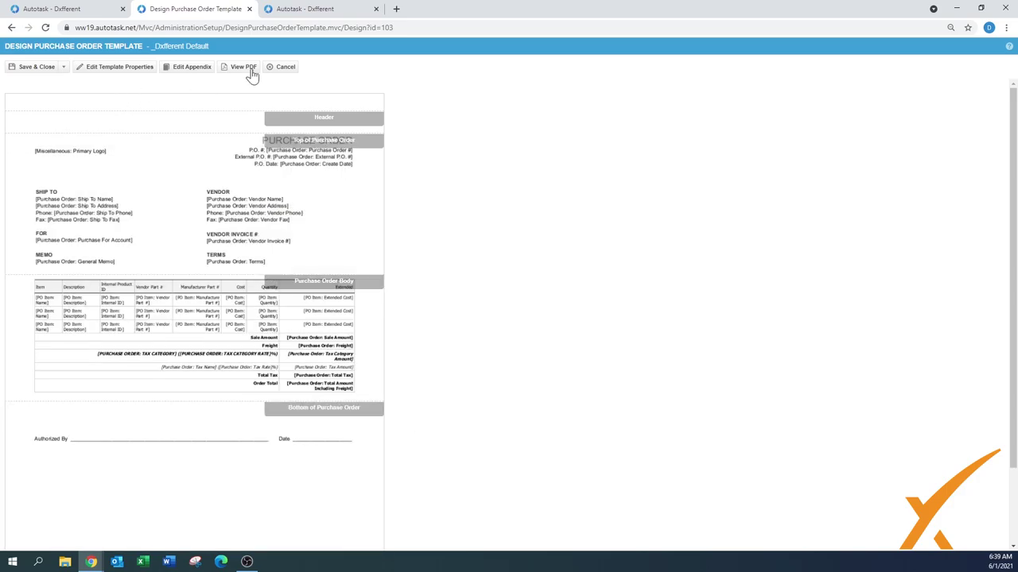
Save and close the template design, then set _Dxfferent Default as the default template
{"action": "left_click", "coordinate": [30, 73]}
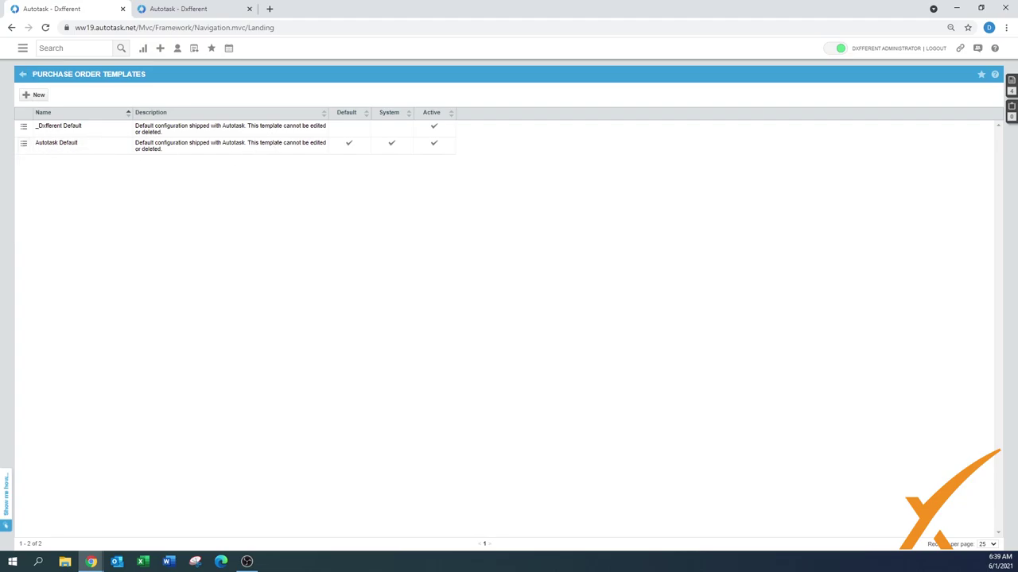
{"action": "mouse_move", "coordinate": [23, 133]}
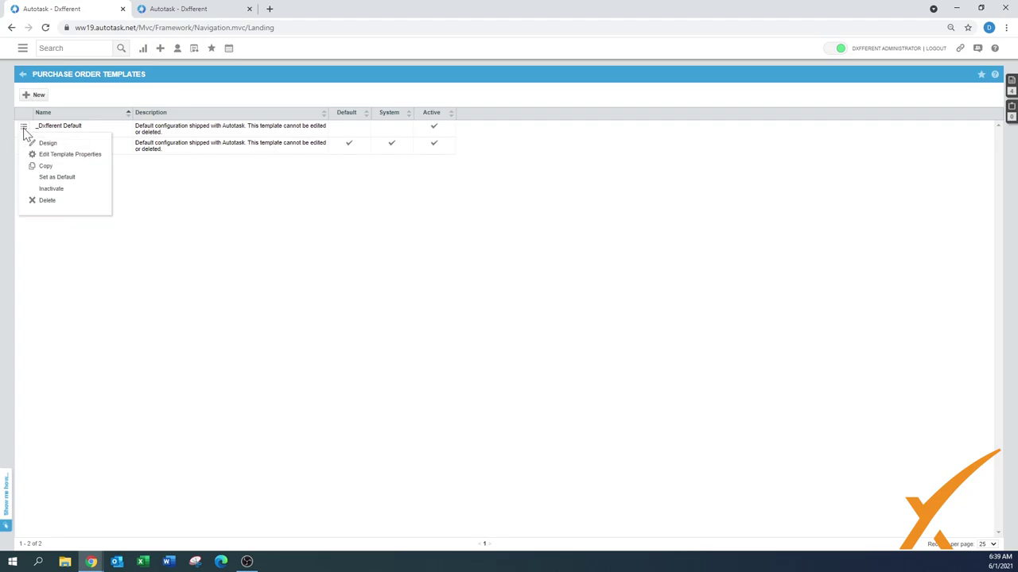
{"action": "left_click", "coordinate": [62, 177]}
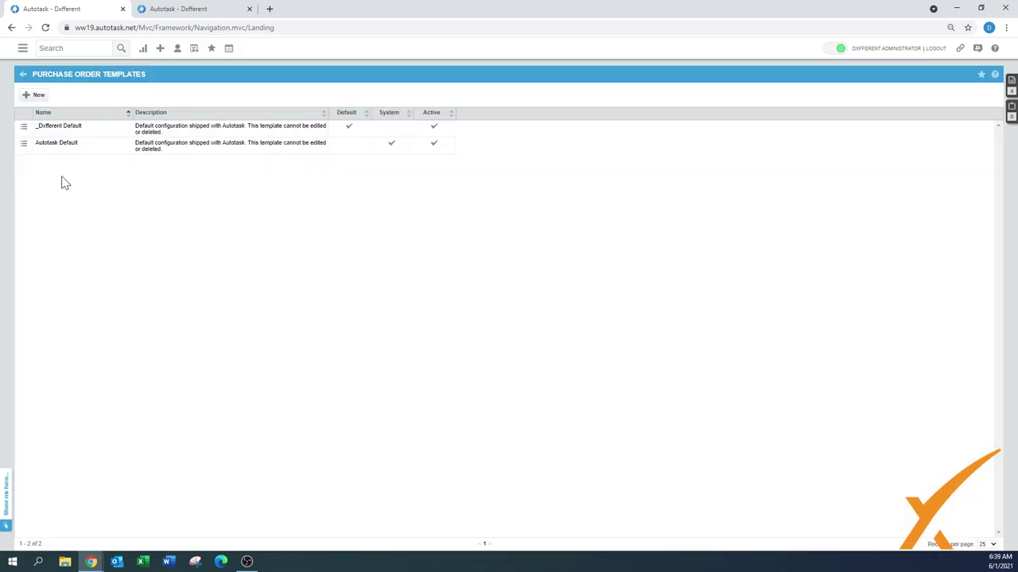
{"action": "left_click", "coordinate": [23, 48]}
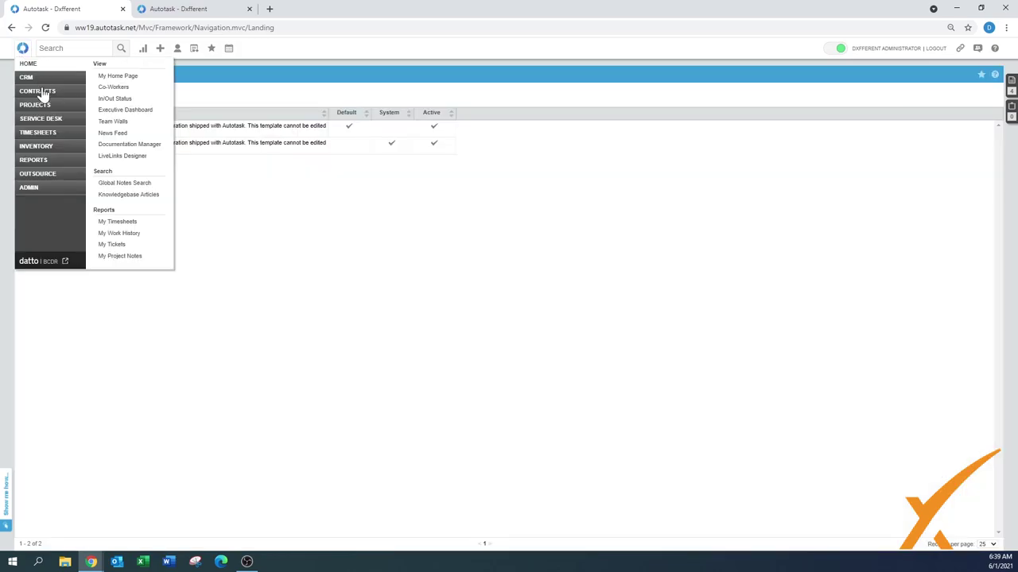
Open Inventory > Purchasing & Fulfillment, showing the Equipment item needing 1 unit from Generic Vendor
{"action": "mouse_move", "coordinate": [45, 152]}
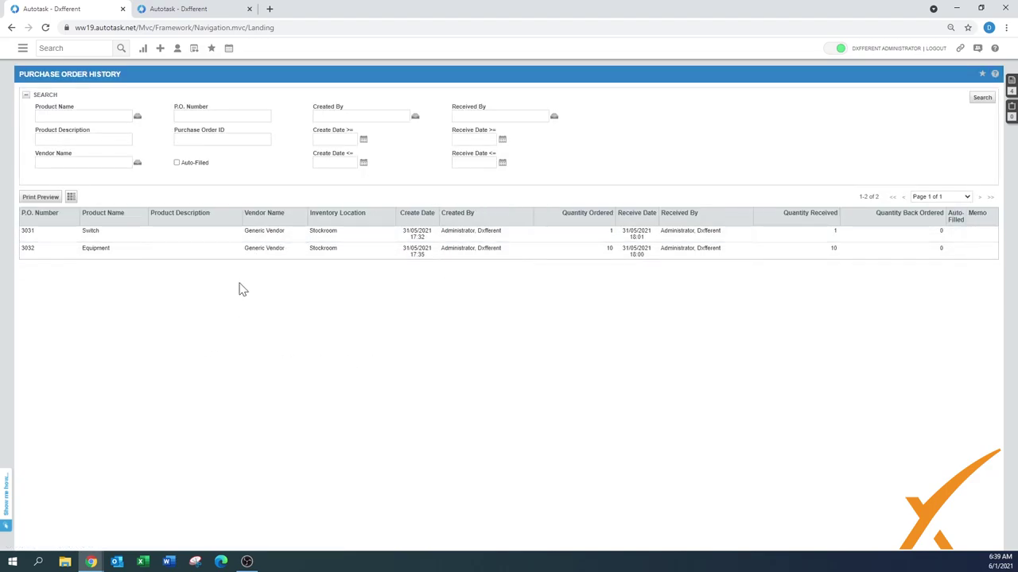
{"action": "left_click", "coordinate": [22, 50]}
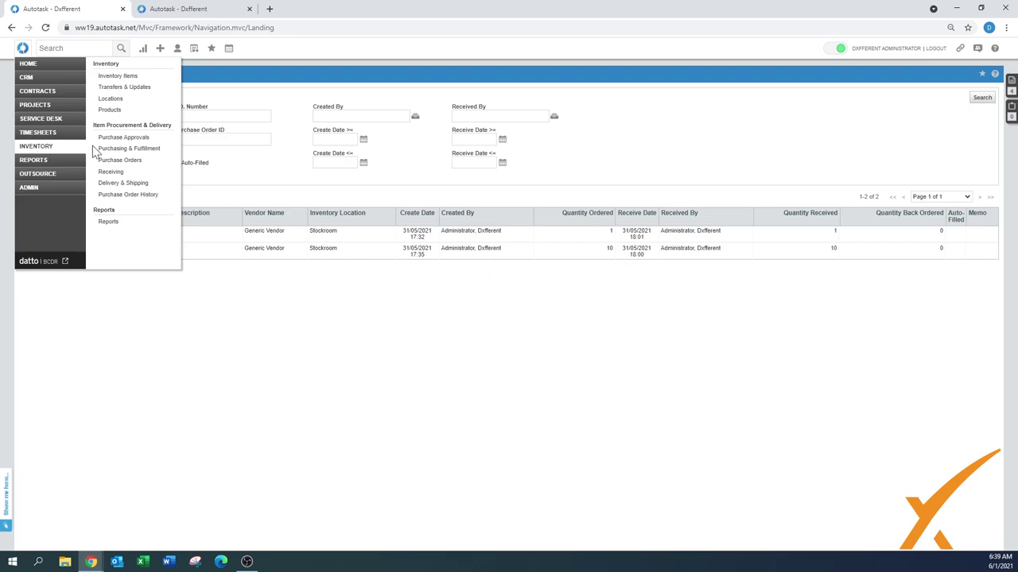
{"action": "left_click", "coordinate": [124, 149]}
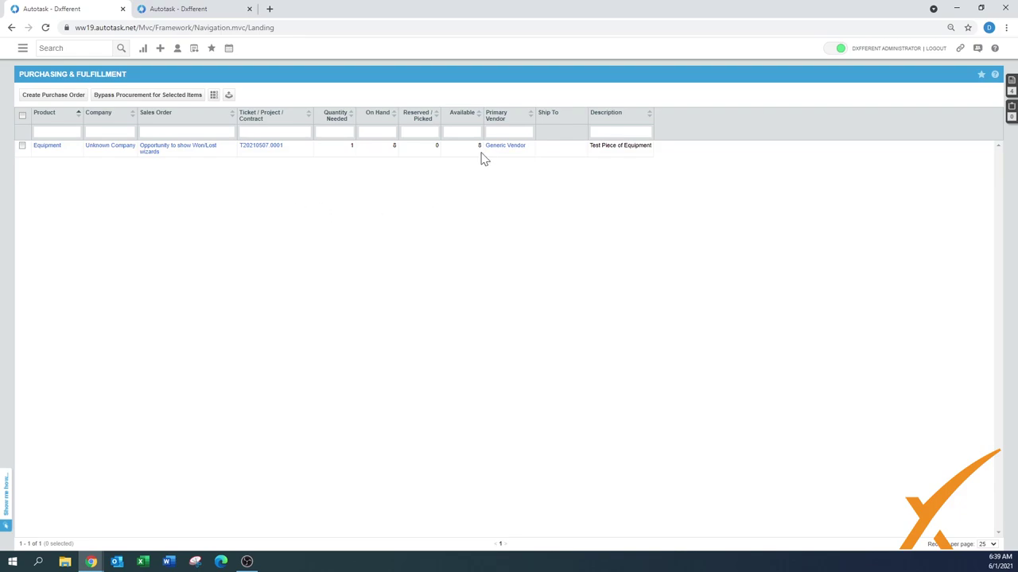
Select the Equipment item in the Purchasing & Fulfillment list
{"action": "left_click", "coordinate": [23, 146]}
Review the Security Level window's Can bypass Procurement permission, then close it
{"action": "mouse_move", "coordinate": [91, 563]}
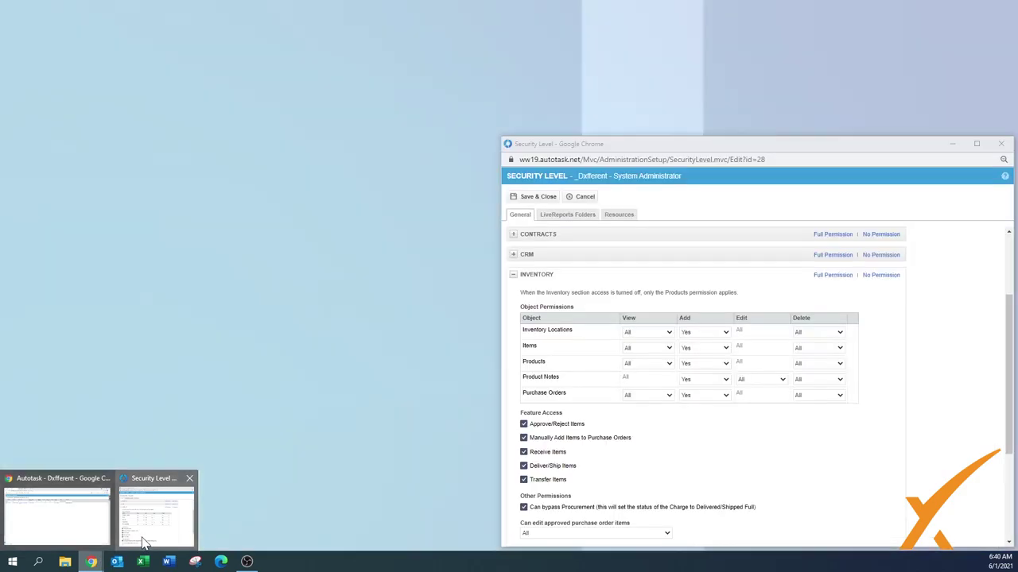
{"action": "left_click", "coordinate": [158, 508]}
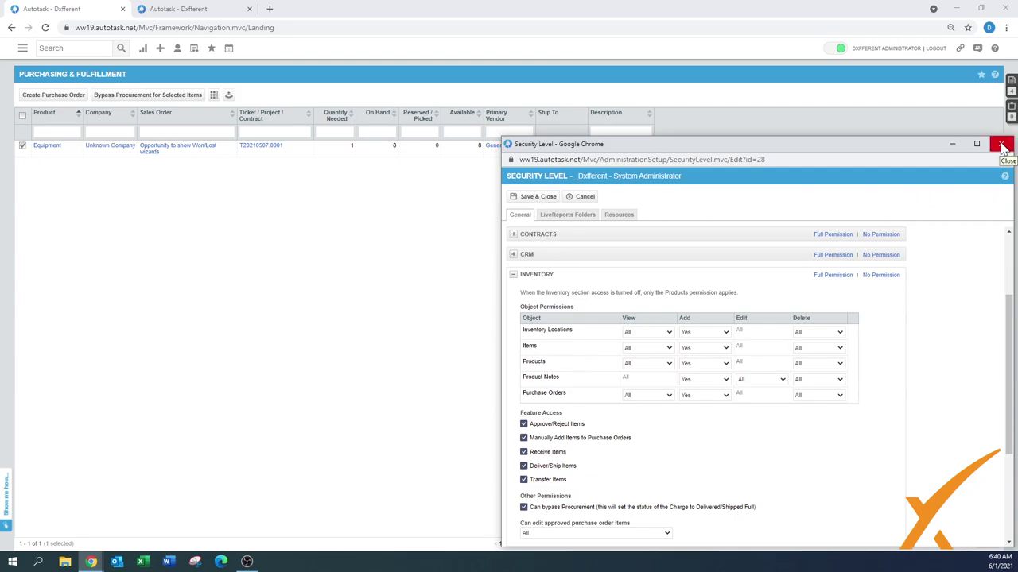
{"action": "left_click", "coordinate": [1001, 145]}
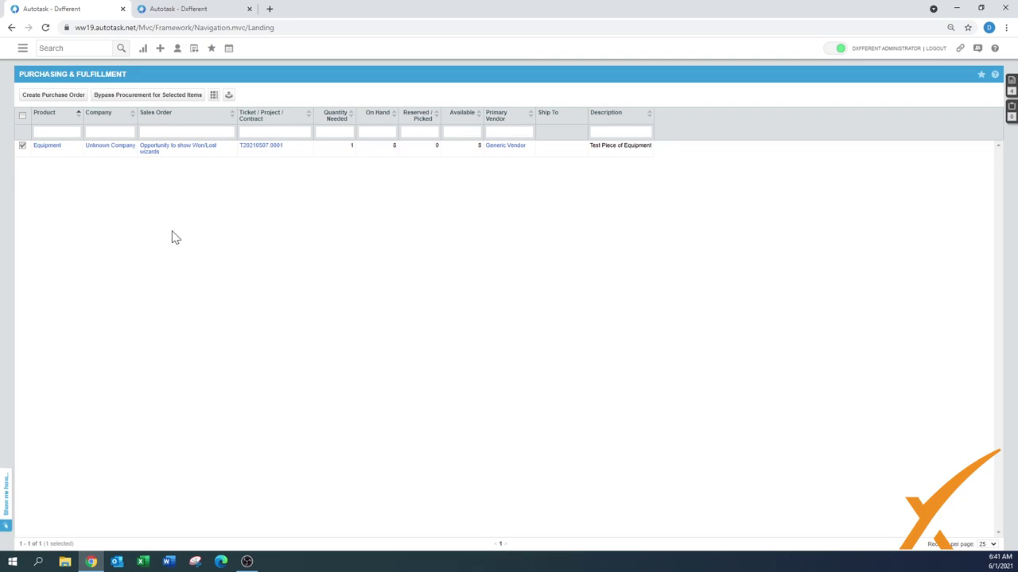
Open the Inventory Reports page listing the General, Inventory and LiveReports groups
{"action": "left_click", "coordinate": [22, 49]}
{"action": "mouse_move", "coordinate": [45, 153]}
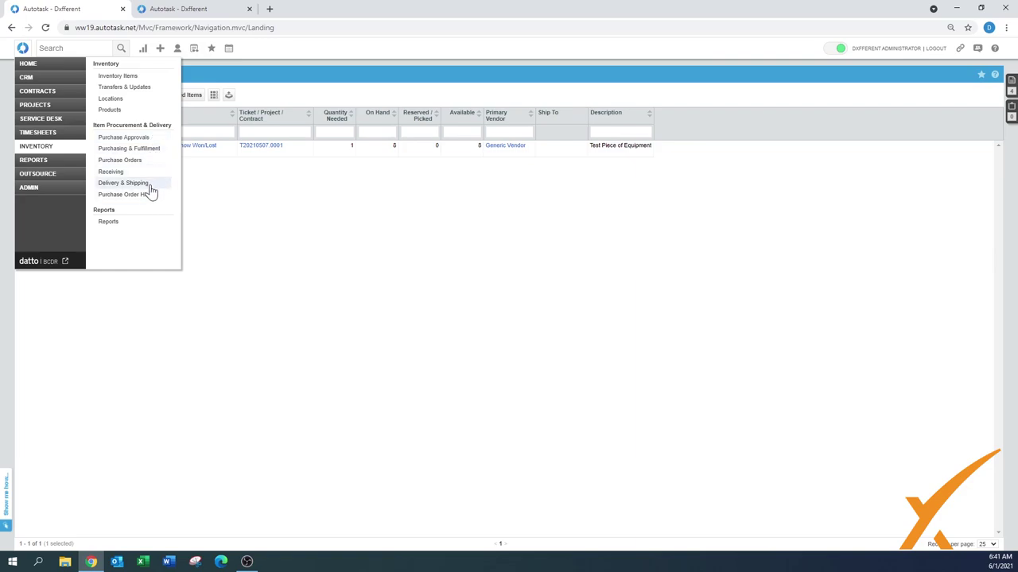
{"action": "left_click", "coordinate": [110, 224]}
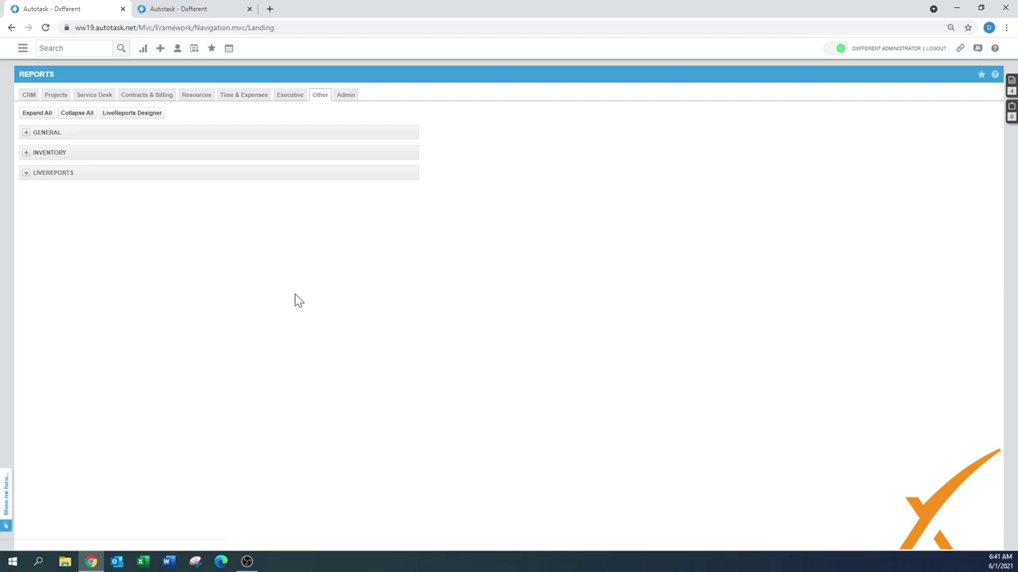
Expand the INVENTORY, GENERAL and LIVEREPORTS report groups to show their available reports
{"action": "left_click", "coordinate": [26, 154]}
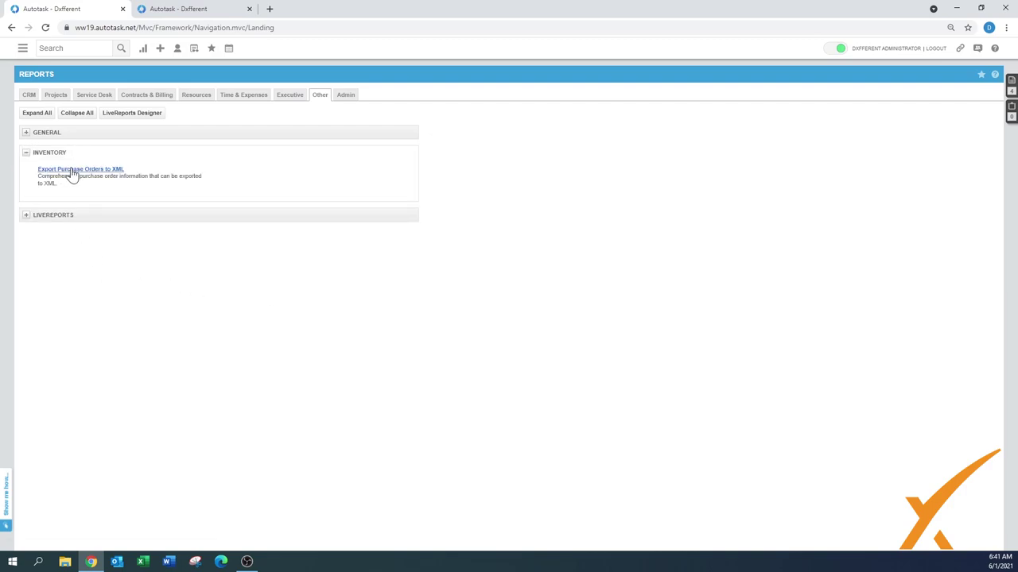
{"action": "left_click", "coordinate": [27, 133]}
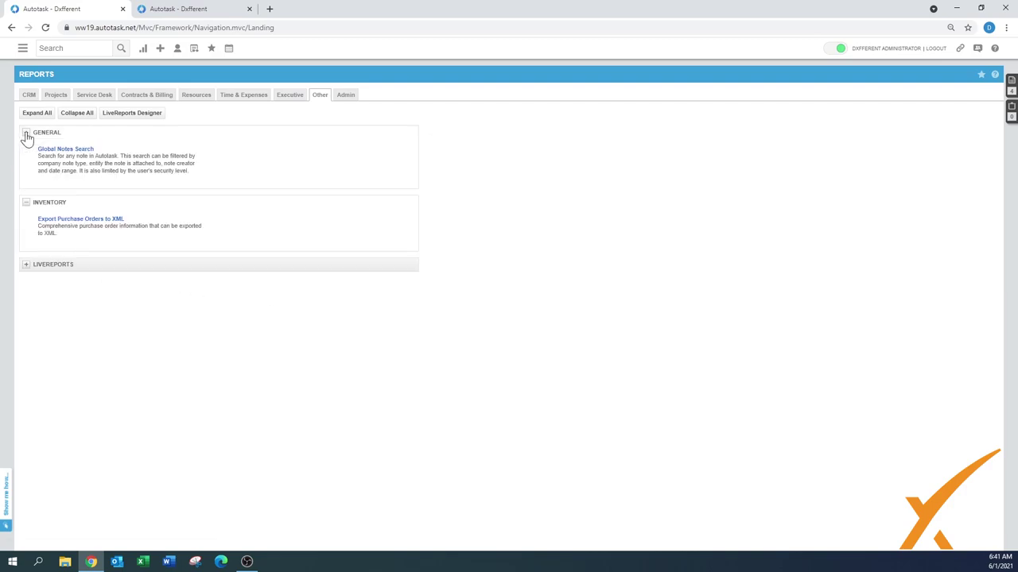
{"action": "left_click", "coordinate": [25, 267]}
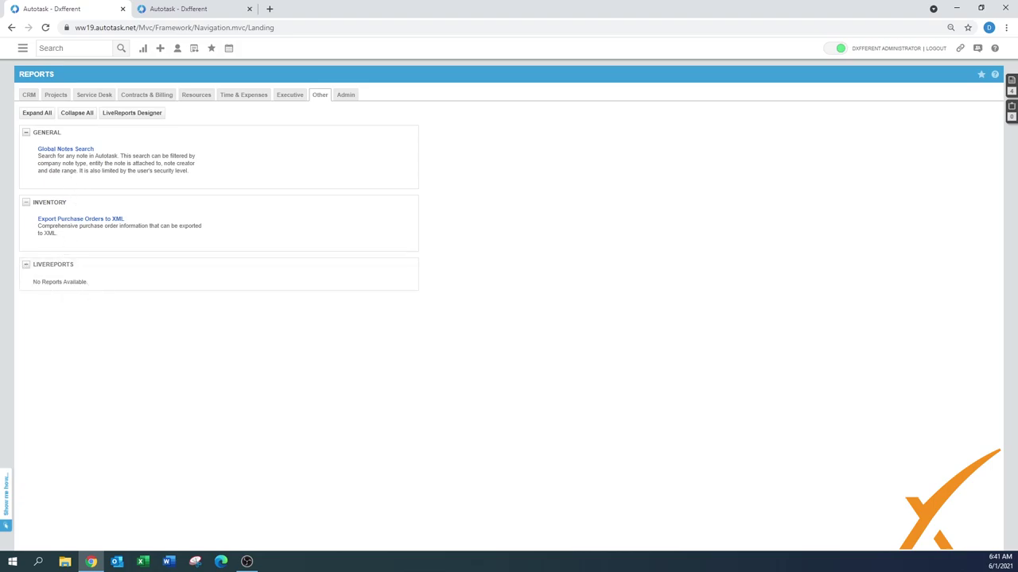